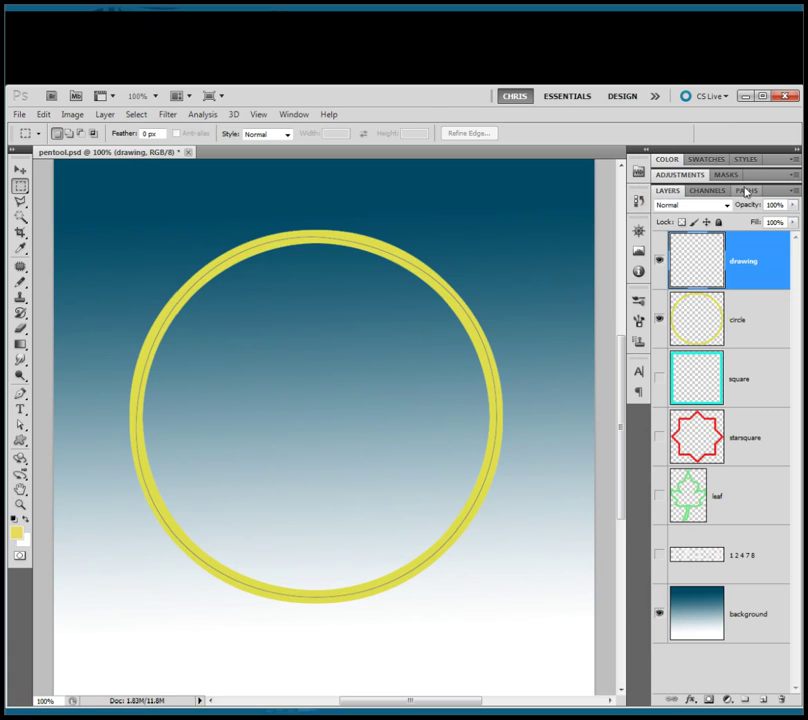
Step: Deselect the circle path and show the leaf layer in place of the circle layer
{"action": "left_click", "coordinate": [746, 191]}
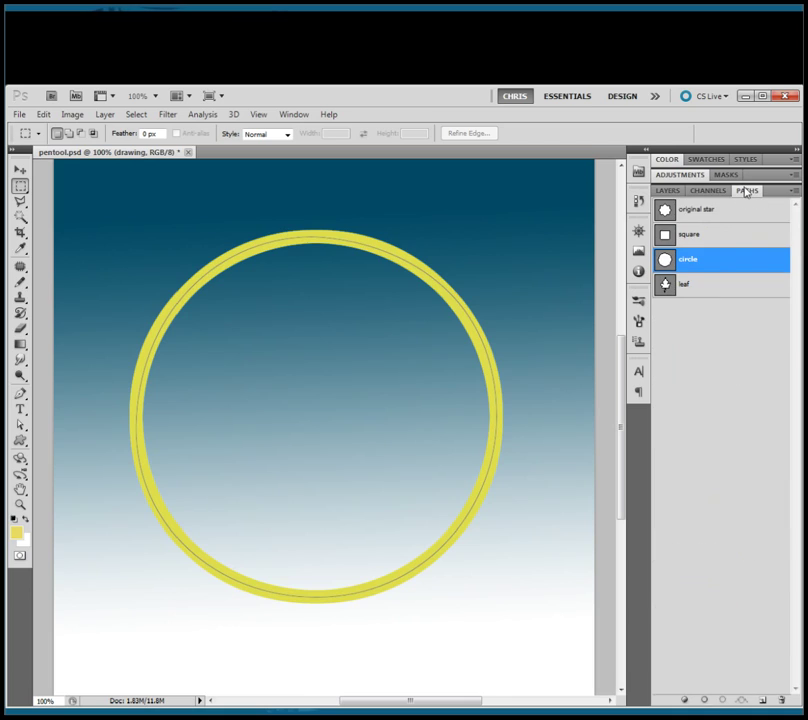
{"action": "left_click", "coordinate": [729, 369]}
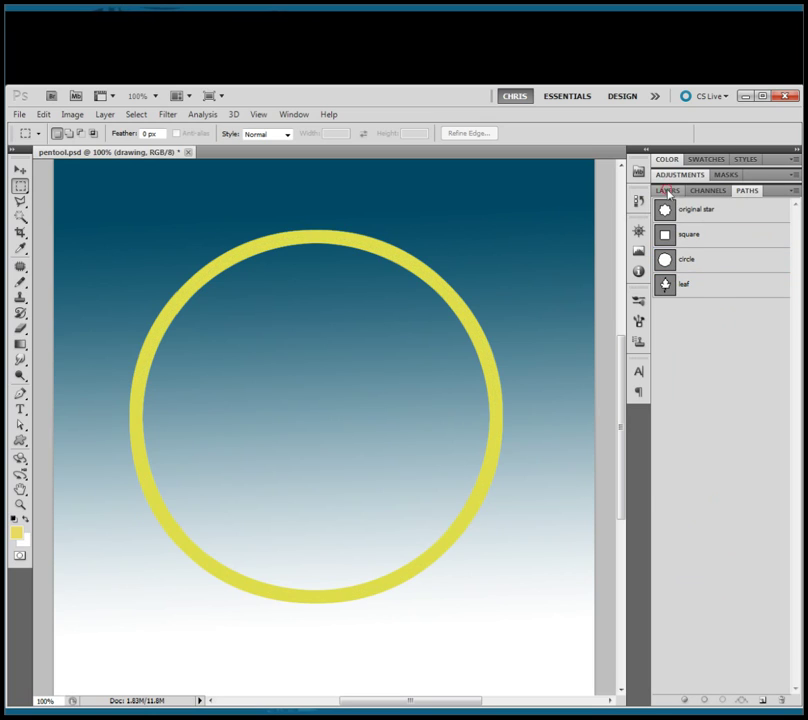
{"action": "left_click", "coordinate": [667, 190]}
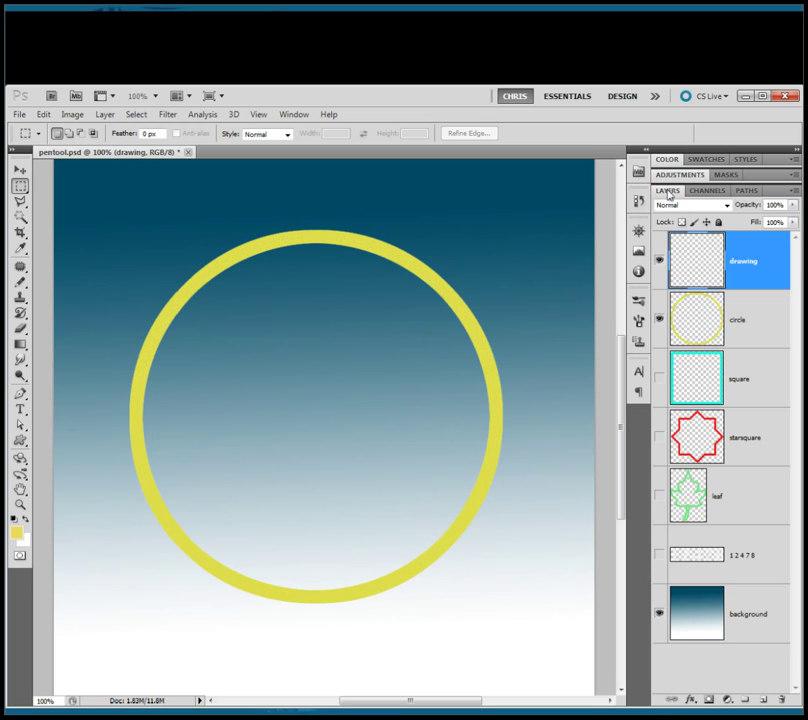
{"action": "left_click", "coordinate": [659, 320]}
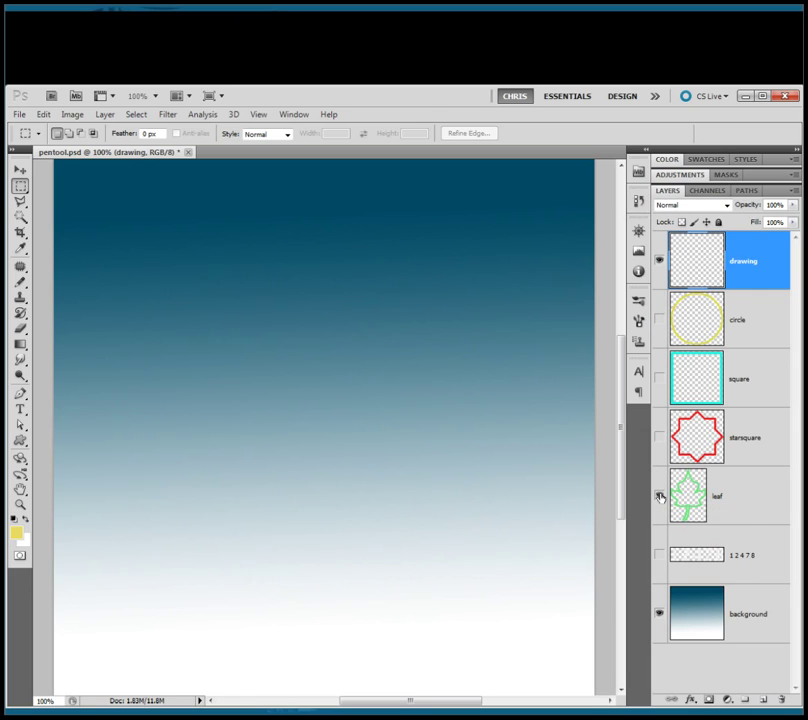
{"action": "left_click", "coordinate": [659, 496]}
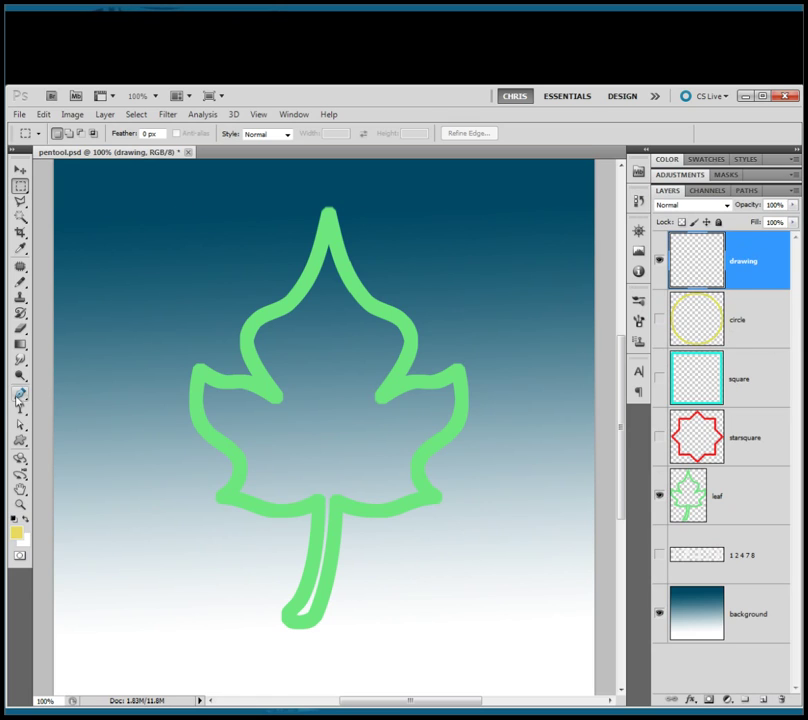
Step: With the Pen tool, trace the leaf outline from its top tip down the upper lobe's right edge to the right notch
{"action": "left_click", "coordinate": [19, 394]}
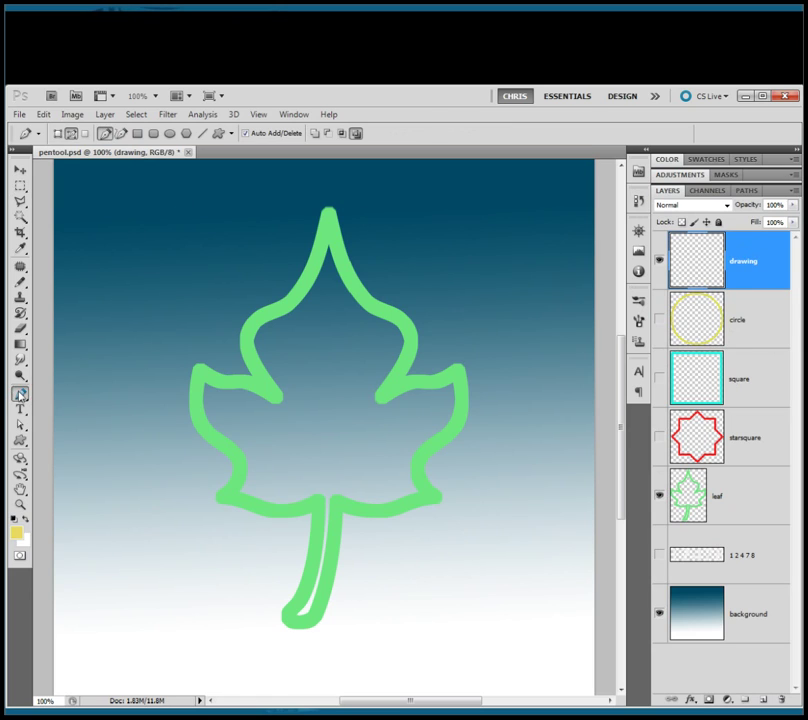
{"action": "left_click", "coordinate": [329, 224]}
{"action": "left_click_drag", "start_coordinate": [347, 277], "coordinate": [387, 399]}
{"action": "left_click", "coordinate": [392, 386]}
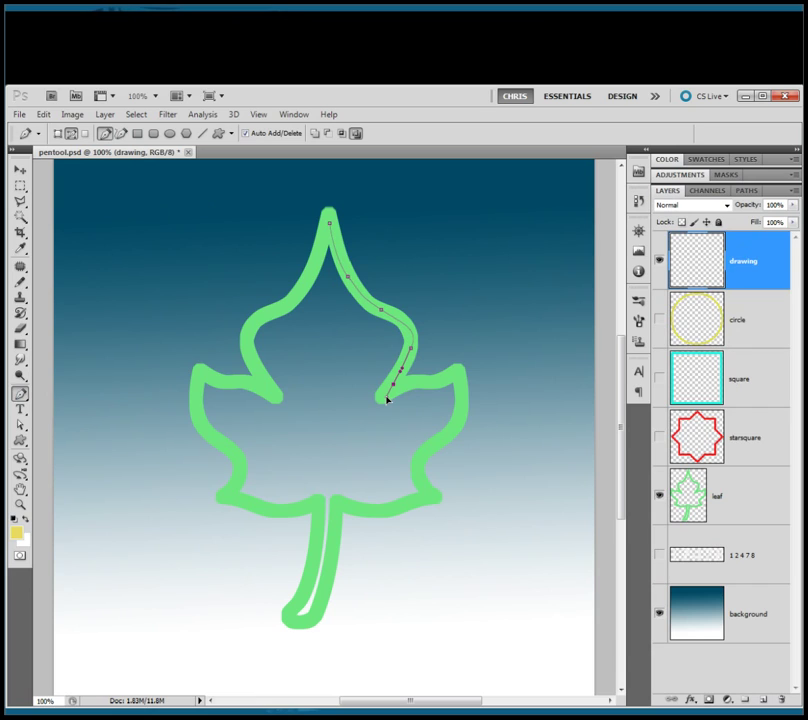
{"action": "key", "text": "ctrl+z"}
{"action": "left_click_drag", "start_coordinate": [410, 350], "coordinate": [410, 353]}
{"action": "left_click", "coordinate": [386, 394]}
Step: Continue the path around the leaf's right lobe, ending with a corner point at the lower right tip
{"action": "left_click_drag", "start_coordinate": [426, 386], "coordinate": [460, 372]}
{"action": "left_click_drag", "start_coordinate": [459, 405], "coordinate": [430, 501]}
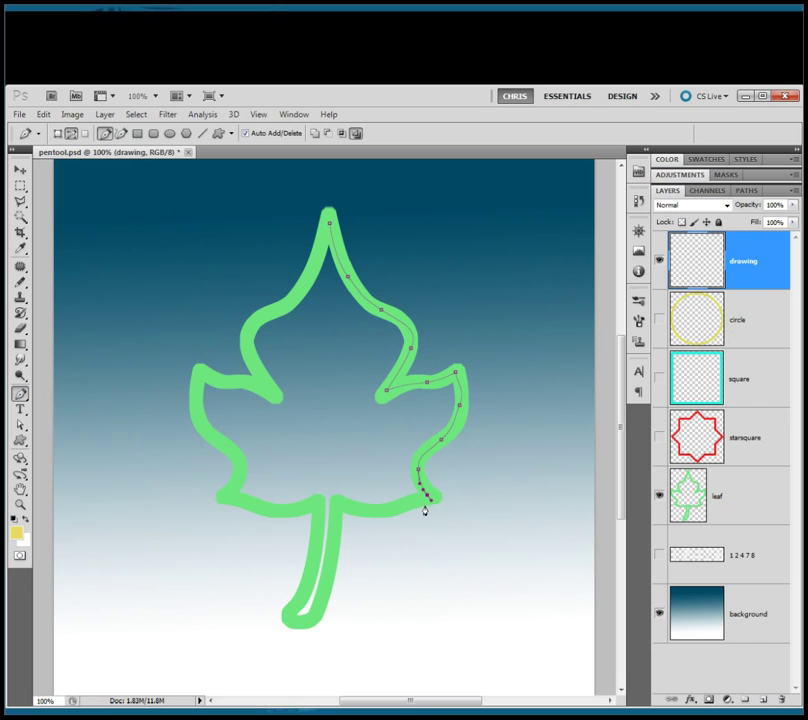
{"action": "left_click", "coordinate": [400, 510]}
{"action": "key", "text": "ctrl+z"}
{"action": "left_click", "coordinate": [427, 499]}
{"action": "left_click_drag", "start_coordinate": [427, 497], "coordinate": [415, 501]}
Step: Trace the leaf's lower right edge, around the stem, and along the lower left edge toward the lower left tip
{"action": "left_click_drag", "start_coordinate": [381, 511], "coordinate": [331, 545]}
{"action": "left_click_drag", "start_coordinate": [322, 597], "coordinate": [230, 496]}
{"action": "left_click", "coordinate": [298, 623]}
{"action": "left_click", "coordinate": [316, 523]}
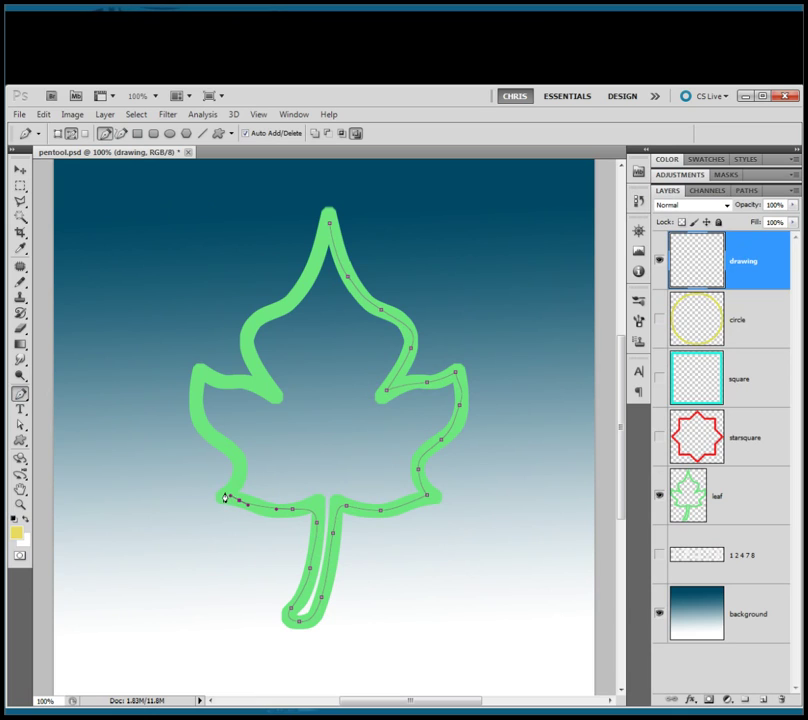
Step: Continue the path from the lower left tip around the left lobe to the left notch
{"action": "left_click", "coordinate": [225, 493]}
{"action": "left_click_drag", "start_coordinate": [225, 492], "coordinate": [224, 494]}
{"action": "left_click_drag", "start_coordinate": [237, 474], "coordinate": [271, 393]}
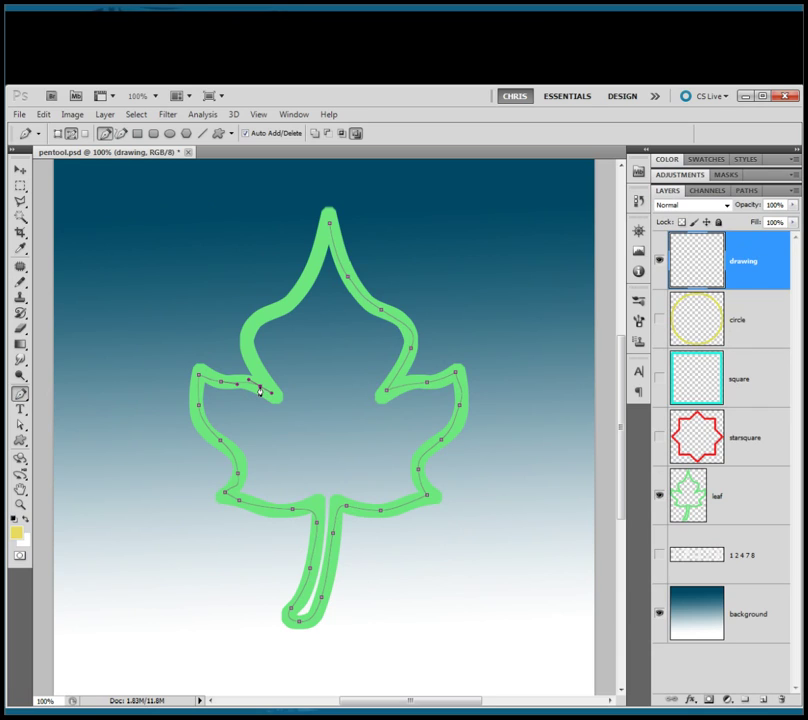
{"action": "left_click", "coordinate": [272, 396]}
Step: Trace the upper lobe's left edge, redoing misplaced points, and close the path at the leaf's top tip
{"action": "left_click", "coordinate": [250, 360]}
{"action": "left_click_drag", "start_coordinate": [273, 310], "coordinate": [290, 302]}
{"action": "key", "text": "BackSpace"}
{"action": "left_click", "coordinate": [251, 361]}
{"action": "left_click_drag", "start_coordinate": [249, 324], "coordinate": [258, 314]}
{"action": "left_click", "coordinate": [249, 333]}
{"action": "left_click", "coordinate": [251, 361]}
{"action": "left_click_drag", "start_coordinate": [247, 338], "coordinate": [330, 228]}
{"action": "left_click", "coordinate": [330, 226]}
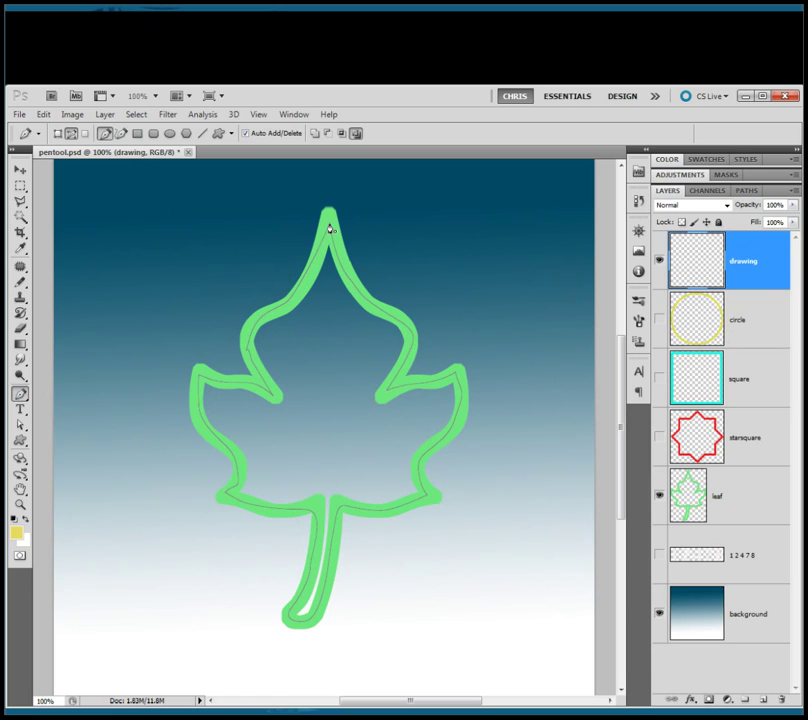
Step: Hide the leaf layer and save the work path under the name leaf2
{"action": "left_click", "coordinate": [658, 497]}
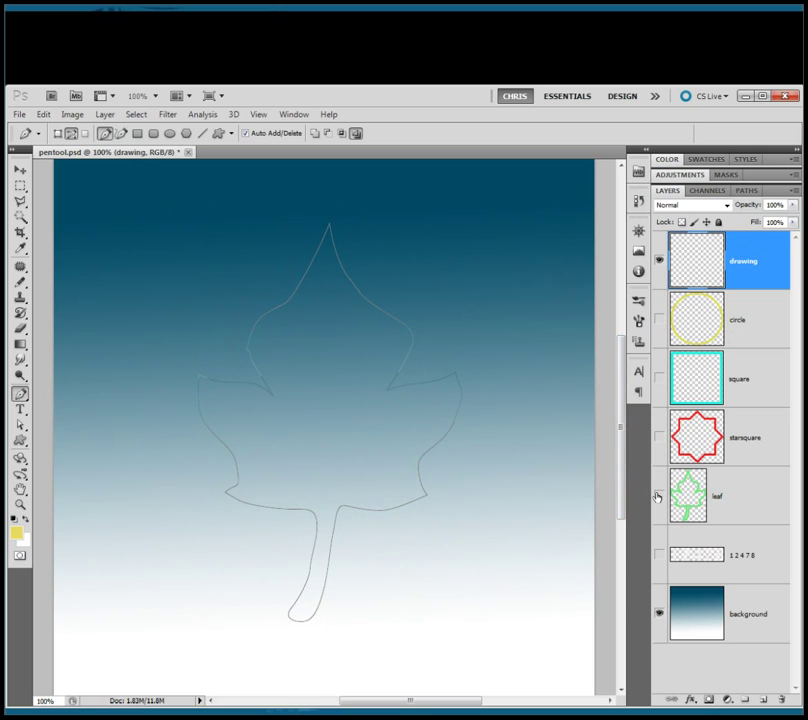
{"action": "left_click", "coordinate": [747, 191]}
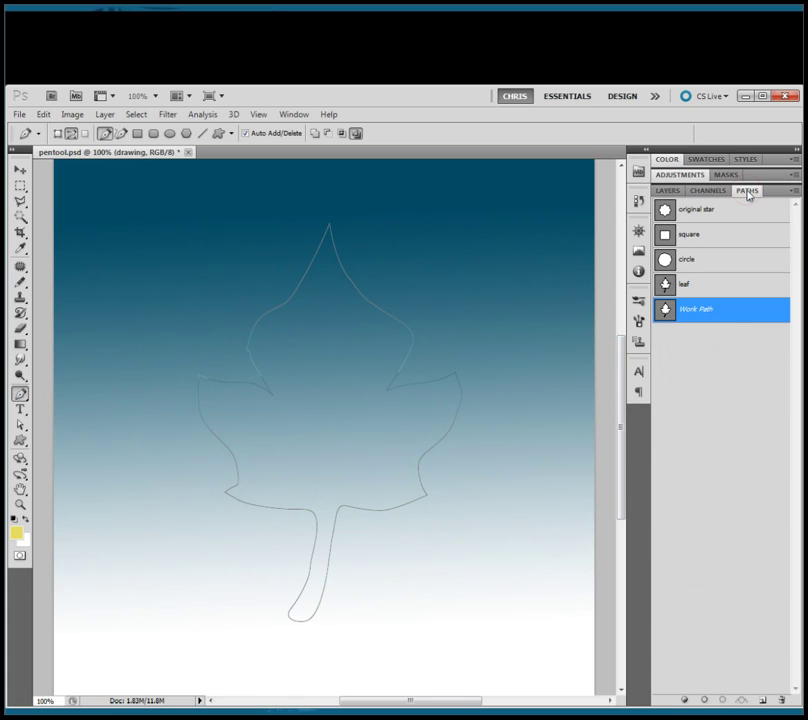
{"action": "double_click", "coordinate": [700, 311]}
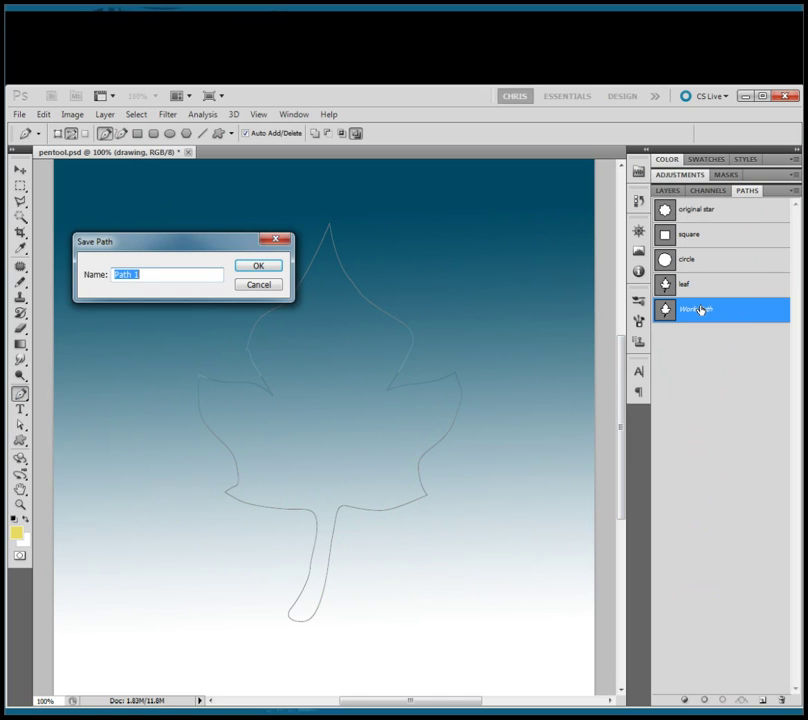
{"action": "type", "text": "leaf2"}
{"action": "left_click", "coordinate": [259, 268]}
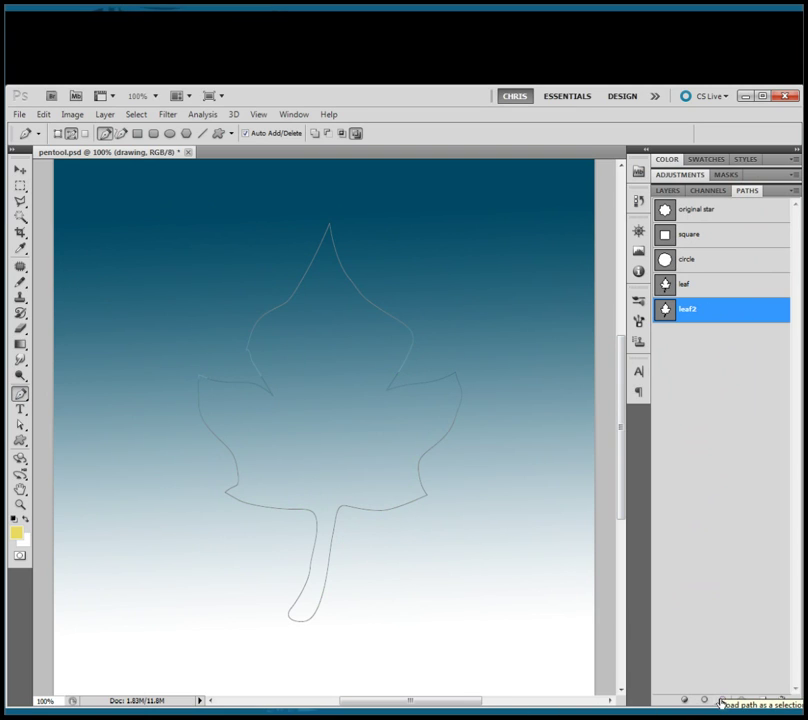
Step: Load the leaf2 path as a selection and open the stroke colour settings for the drawing layer
{"action": "left_click", "coordinate": [721, 703]}
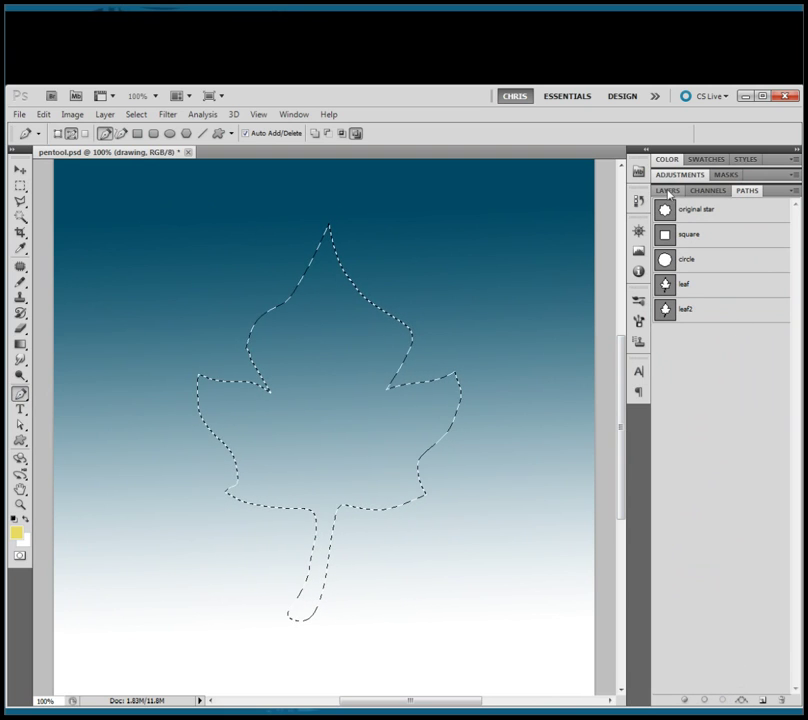
{"action": "left_click", "coordinate": [668, 191]}
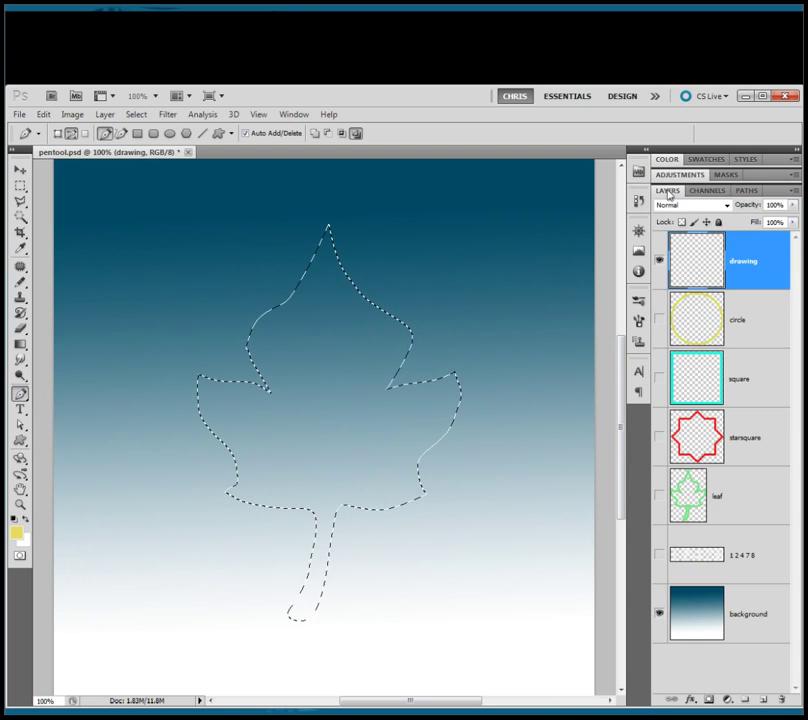
{"action": "left_click", "coordinate": [43, 115]}
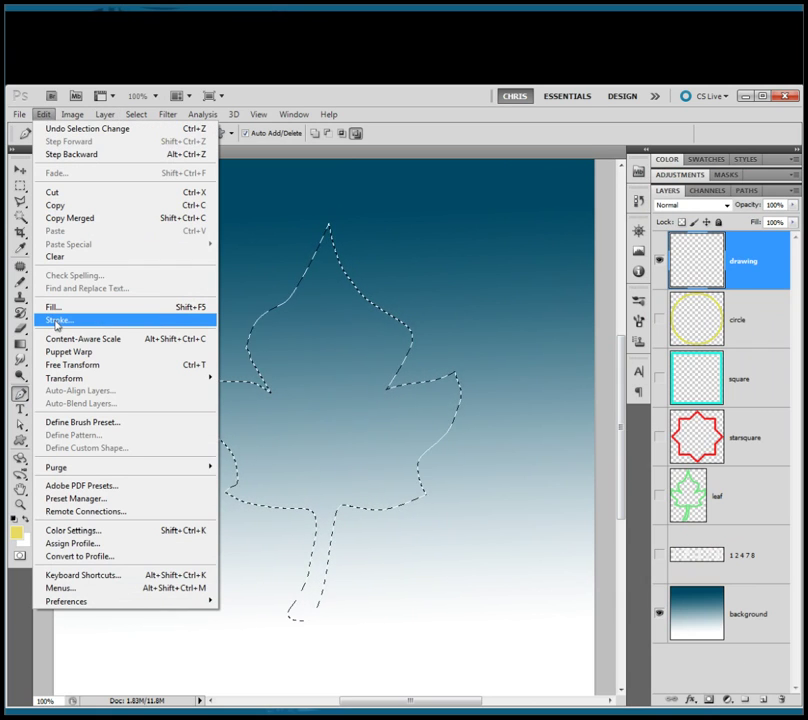
{"action": "left_click", "coordinate": [57, 321]}
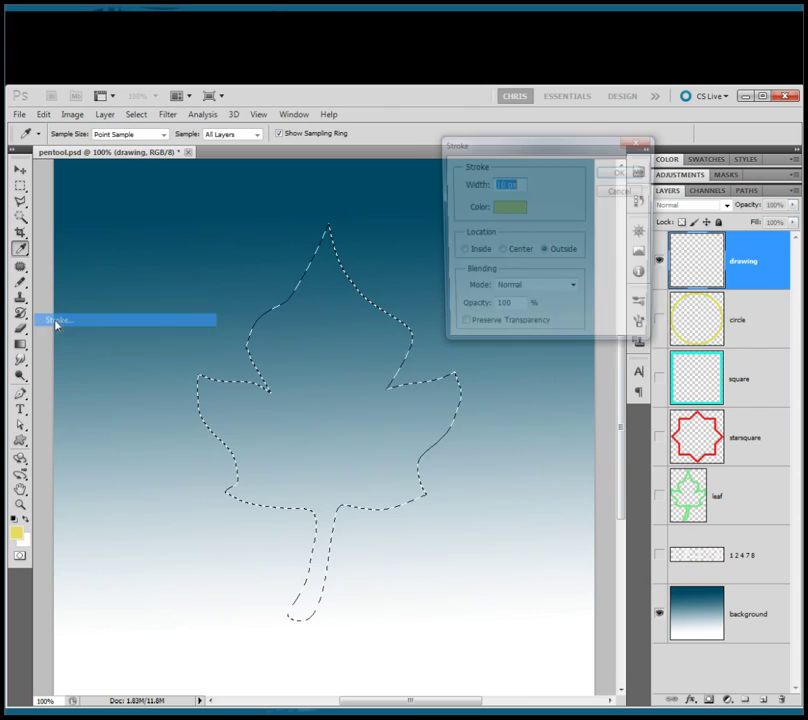
{"action": "left_click", "coordinate": [516, 211]}
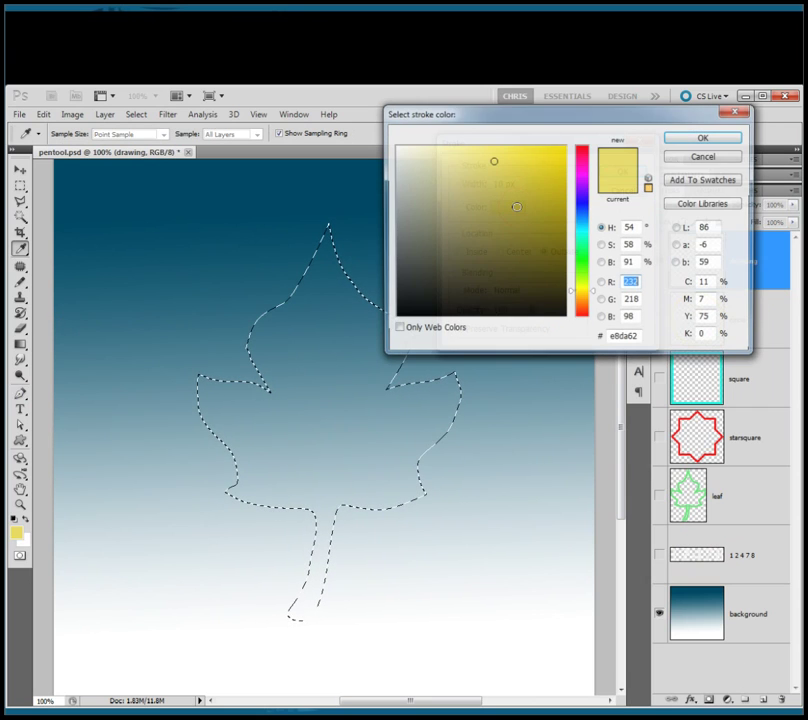
Step: Try a dark blue and a very dark brown as the stroke colour
{"action": "left_click", "coordinate": [581, 210]}
{"action": "left_click", "coordinate": [550, 240]}
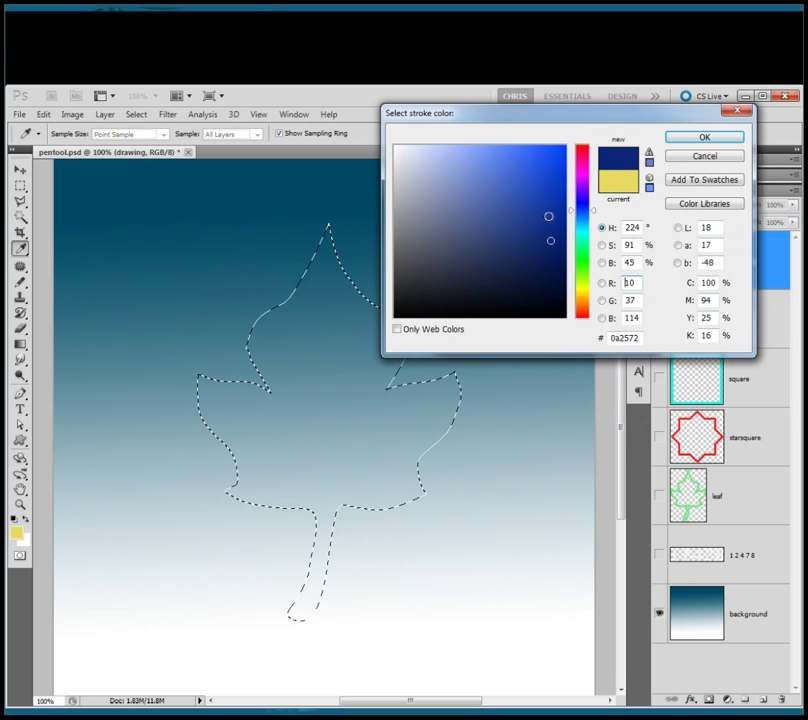
{"action": "left_click_drag", "start_coordinate": [586, 280], "coordinate": [541, 303]}
{"action": "left_click", "coordinate": [543, 302]}
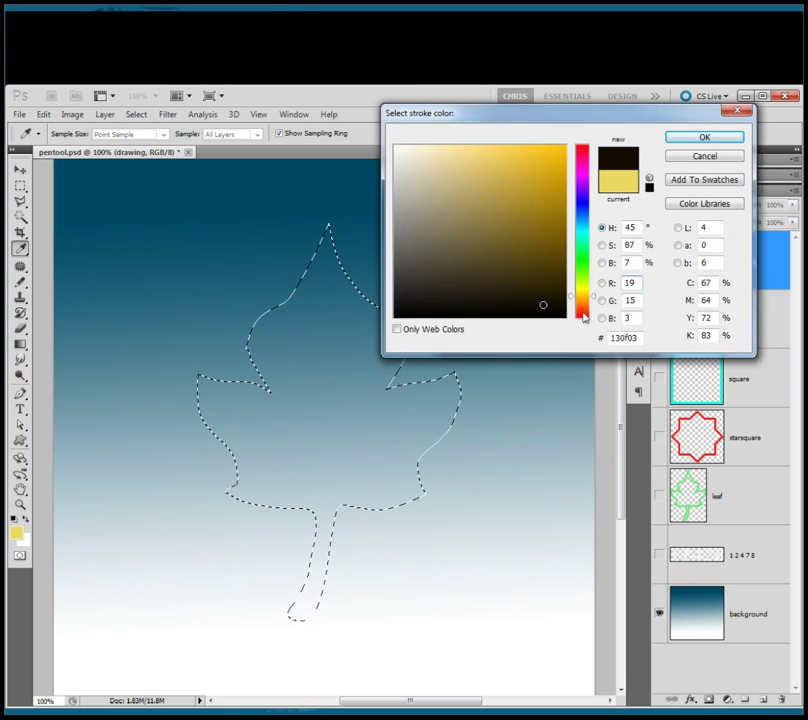
Step: Stroke the leaf selection 10 px wide on the outside in red b32c0d and deselect it
{"action": "left_click", "coordinate": [581, 312]}
{"action": "left_click", "coordinate": [558, 286]}
{"action": "left_click", "coordinate": [552, 198]}
{"action": "left_click", "coordinate": [552, 195]}
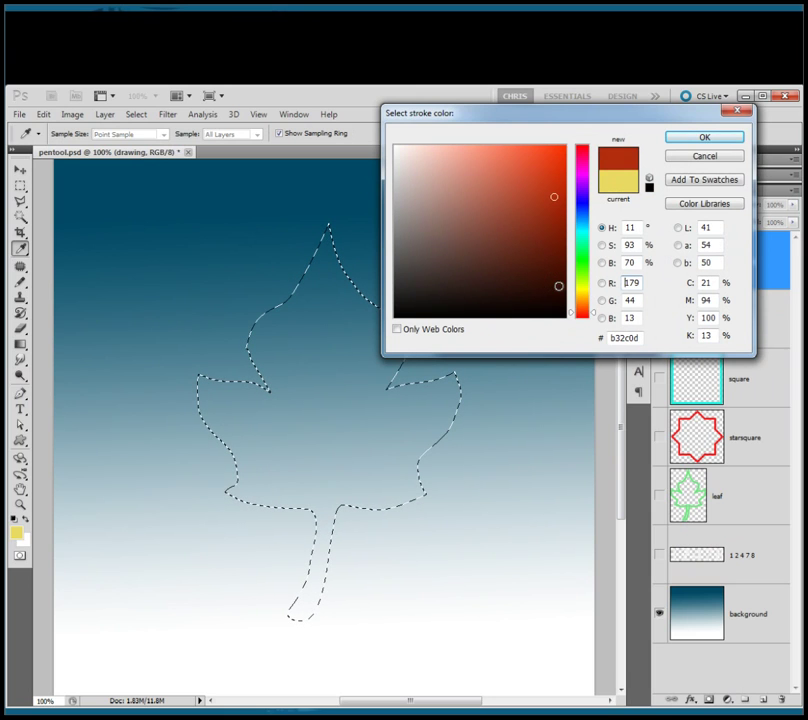
{"action": "left_click", "coordinate": [676, 136]}
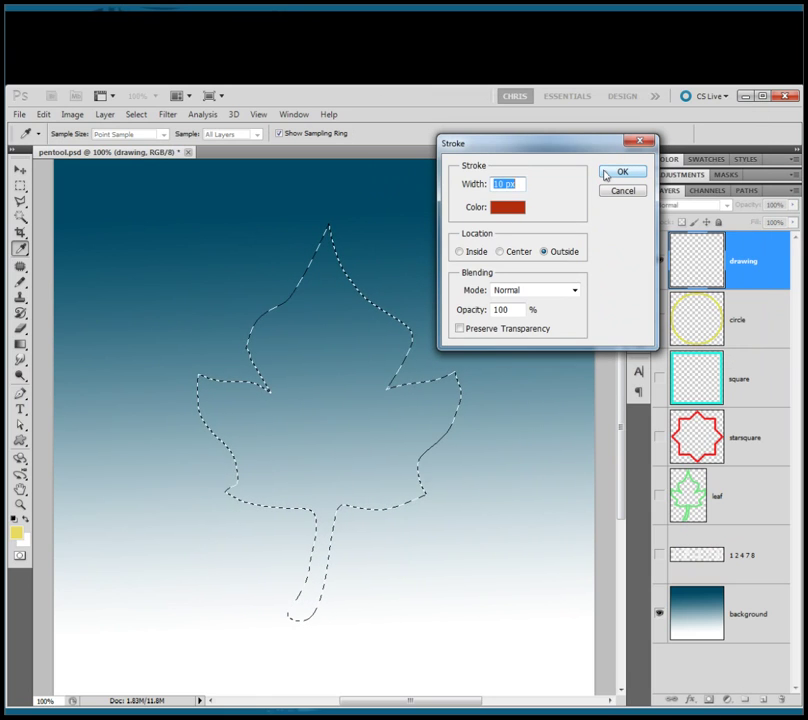
{"action": "left_click", "coordinate": [605, 175]}
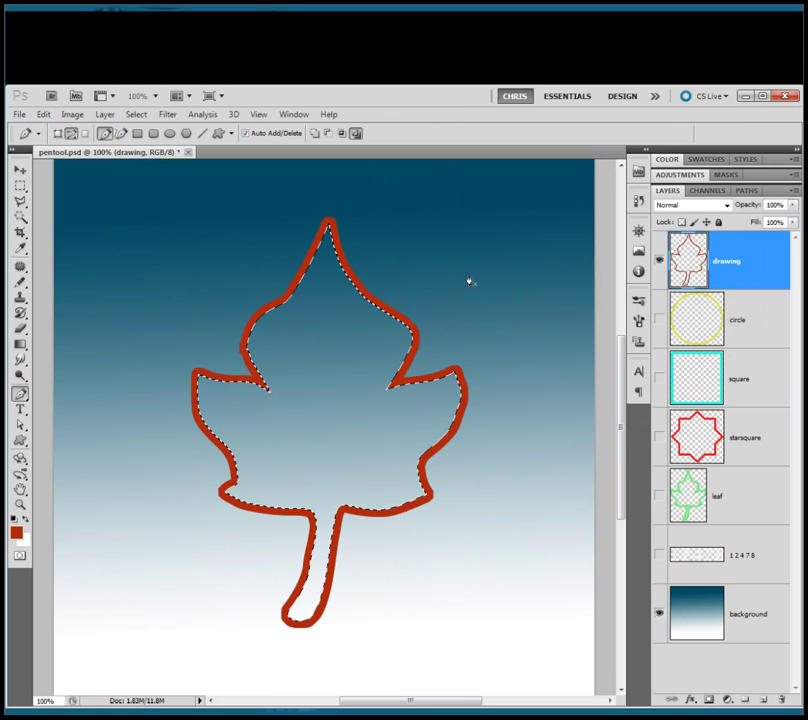
{"action": "key", "text": "ctrl+d"}
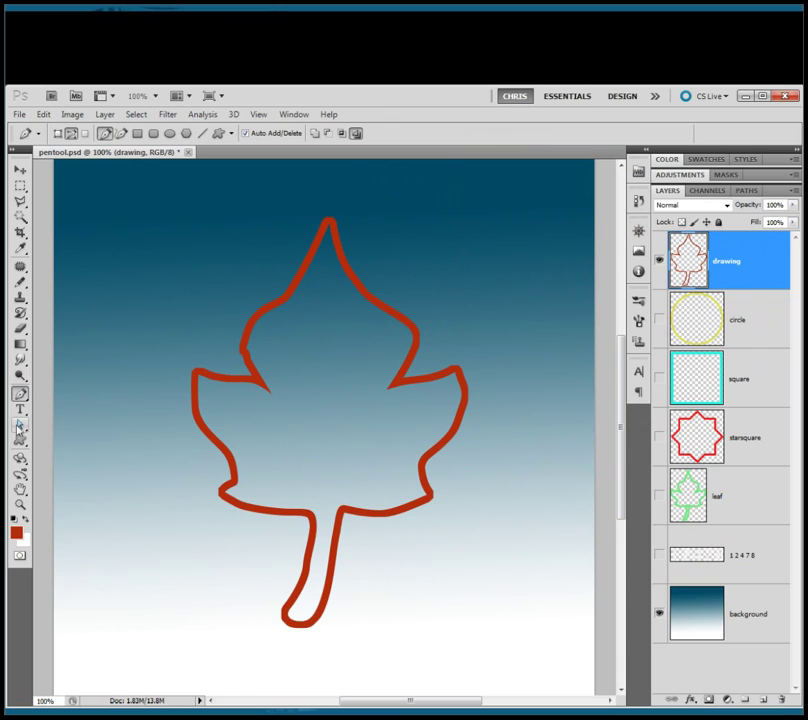
Step: Display the anchor points of the leaf2 path using the Direct Selection tool
{"action": "key", "text": "a"}
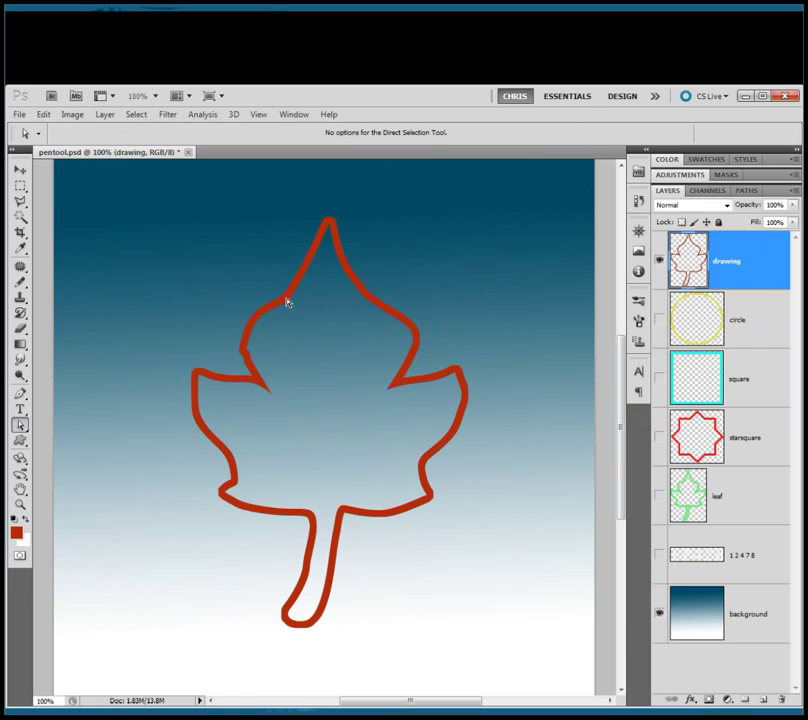
{"action": "left_click", "coordinate": [752, 191]}
{"action": "left_click", "coordinate": [709, 314]}
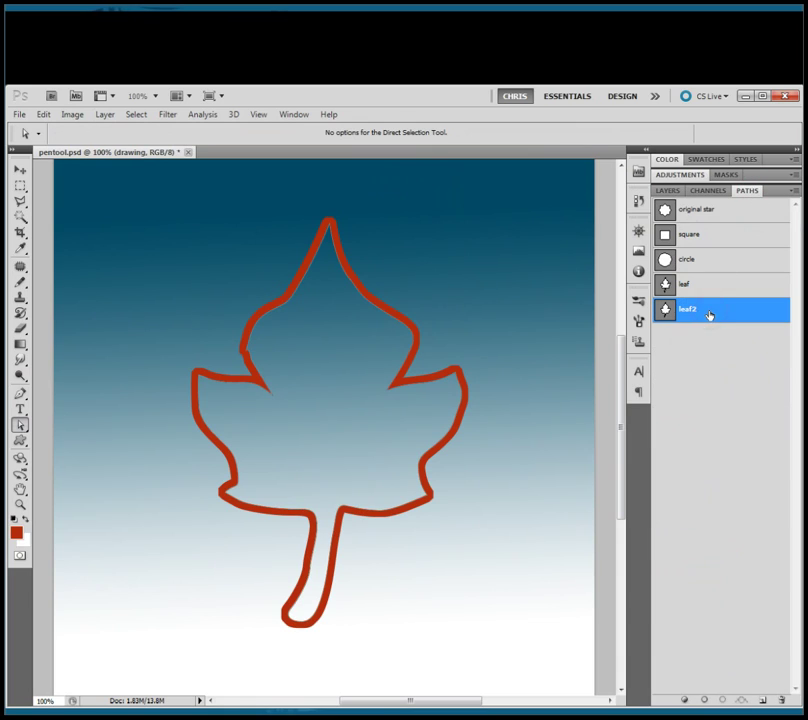
{"action": "left_click", "coordinate": [357, 291]}
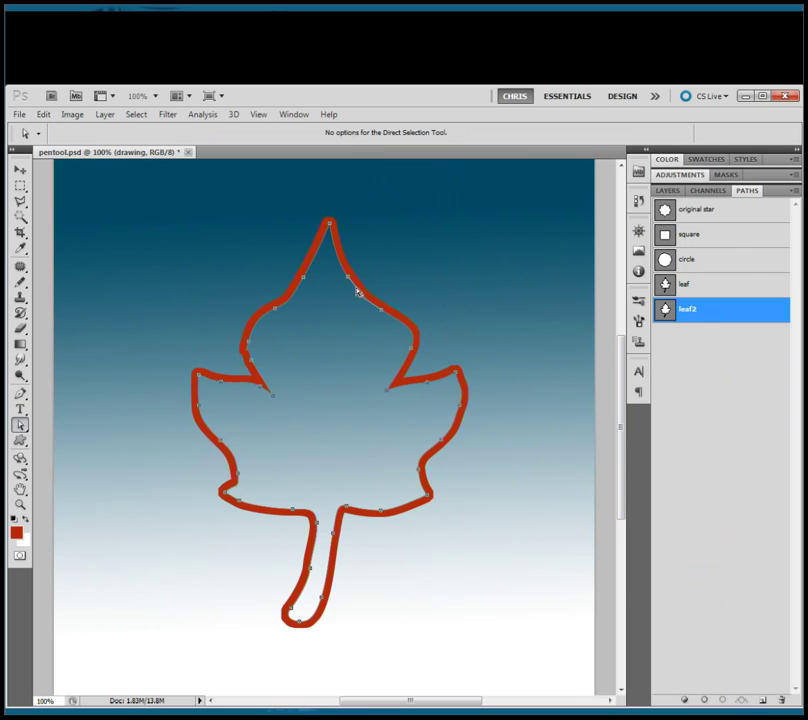
Step: Nudge the leaf2 path's tip anchor slightly upward and reshape the upper lobe's right curve by adjusting its anchors
{"action": "left_click", "coordinate": [331, 226]}
{"action": "key", "text": "ctrl+z"}
{"action": "key", "text": "ctrl+z"}
{"action": "key", "text": "ctrl+z"}
{"action": "left_click_drag", "start_coordinate": [359, 297], "coordinate": [415, 332]}
{"action": "left_click_drag", "start_coordinate": [381, 309], "coordinate": [383, 306]}
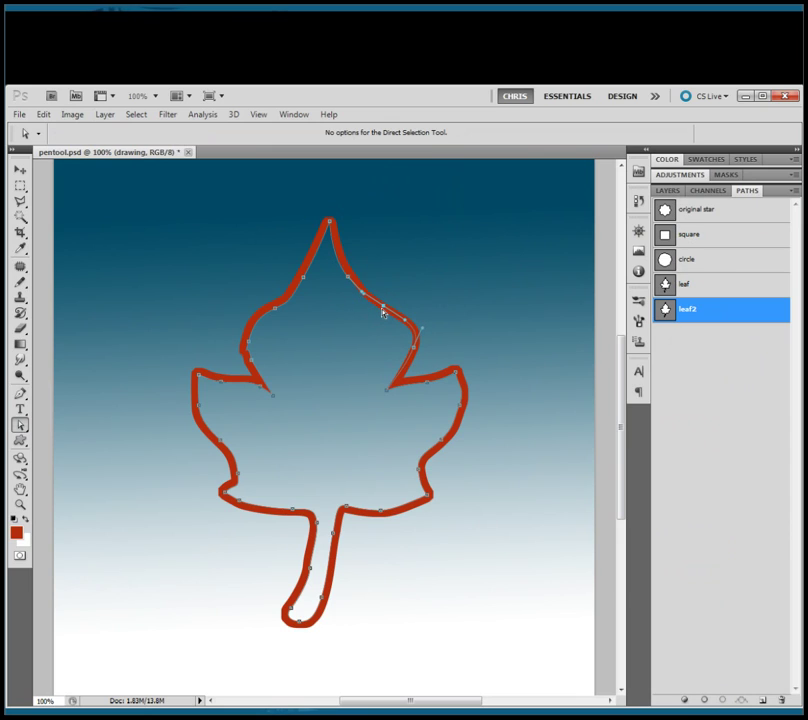